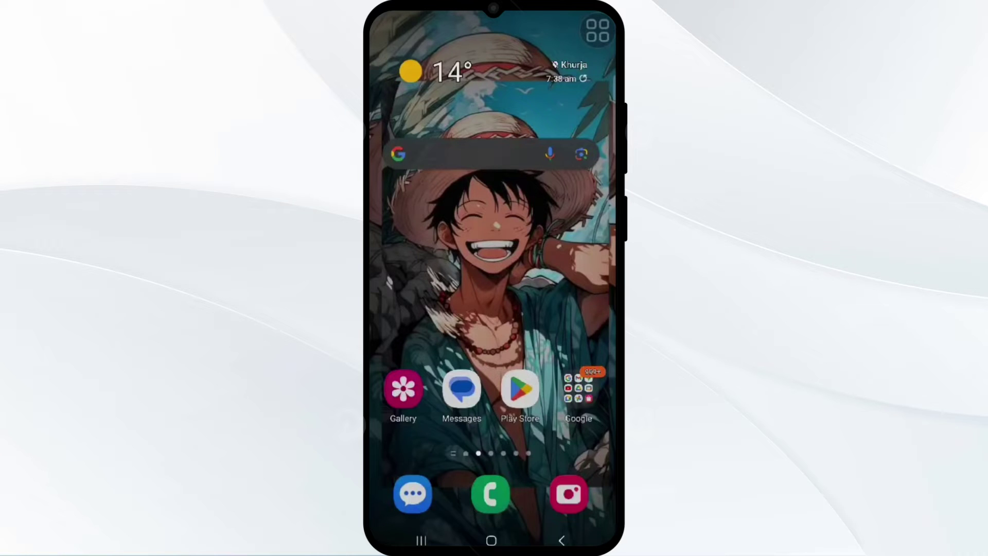
- Mute the phone's sound from the notification shade and go into device Settings
{"action": "left_click_drag", "start_coordinate": [491, 232], "coordinate": [491, 432]}
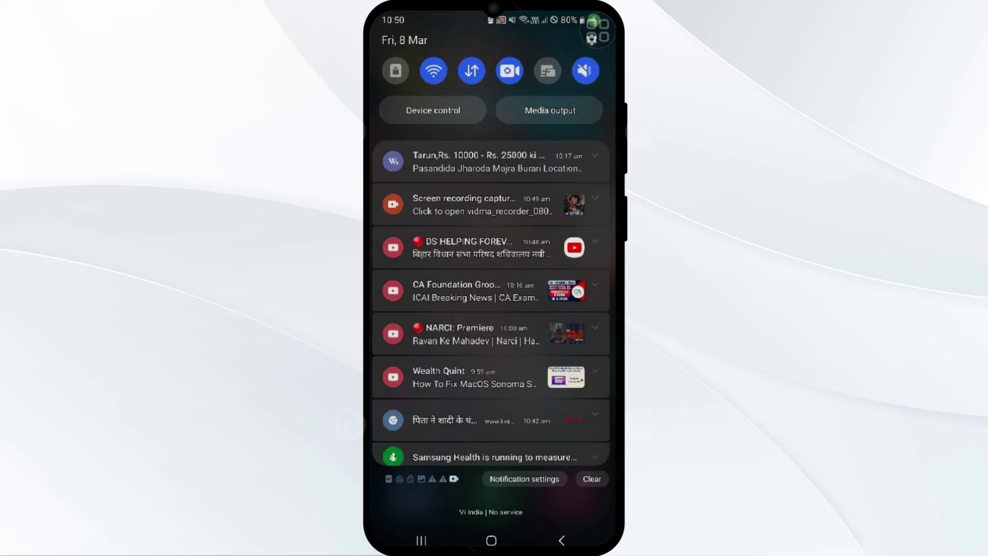
{"action": "left_click", "coordinate": [585, 70]}
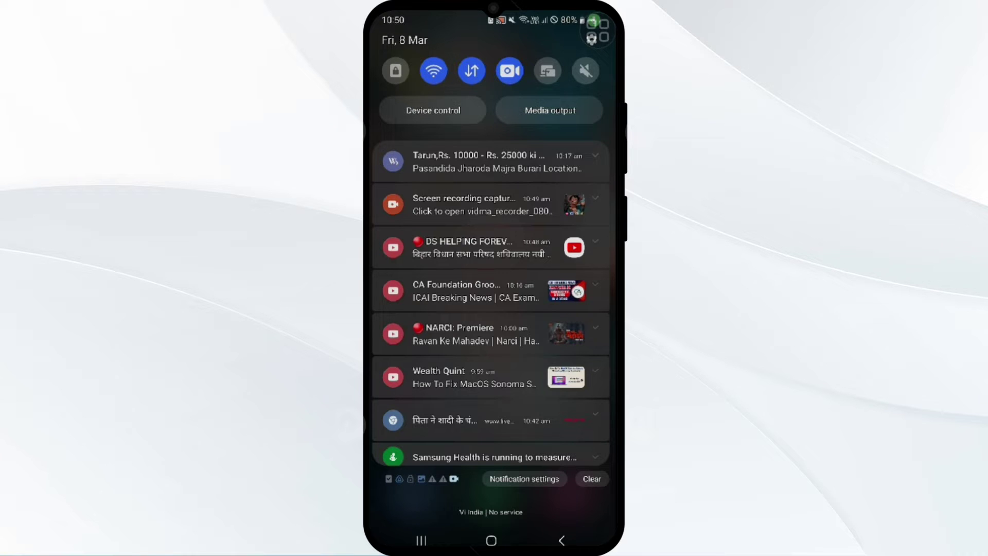
{"action": "left_click", "coordinate": [592, 38]}
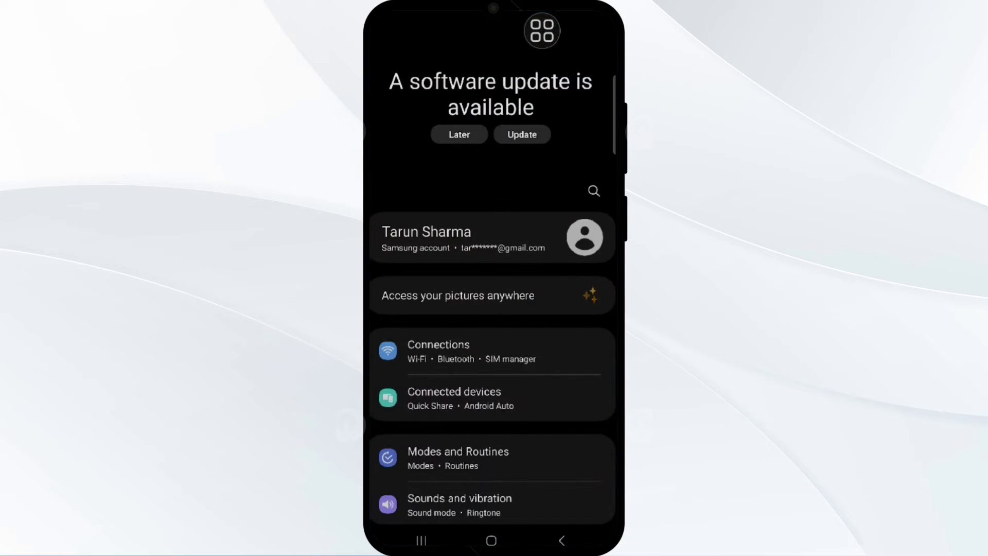
{"action": "scroll", "coordinate": [493, 309], "scroll_direction": "down", "scroll_amount": 5}
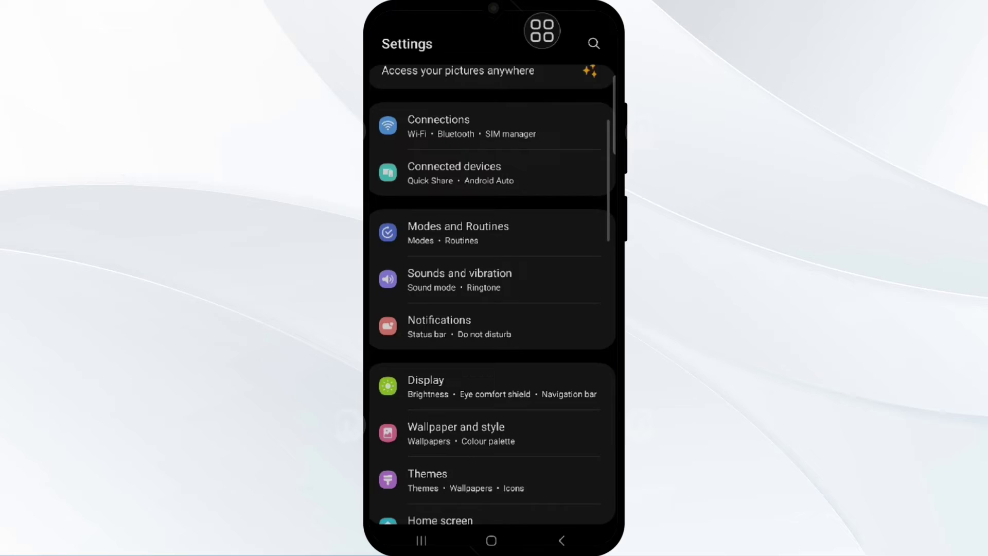
{"action": "scroll", "coordinate": [493, 308], "scroll_direction": "down", "scroll_amount": 5}
{"action": "scroll", "coordinate": [493, 310], "scroll_direction": "down", "scroll_amount": 3}
{"action": "scroll", "coordinate": [493, 309], "scroll_direction": "up", "scroll_amount": 1}
{"action": "scroll", "coordinate": [493, 308], "scroll_direction": "down", "scroll_amount": 5}
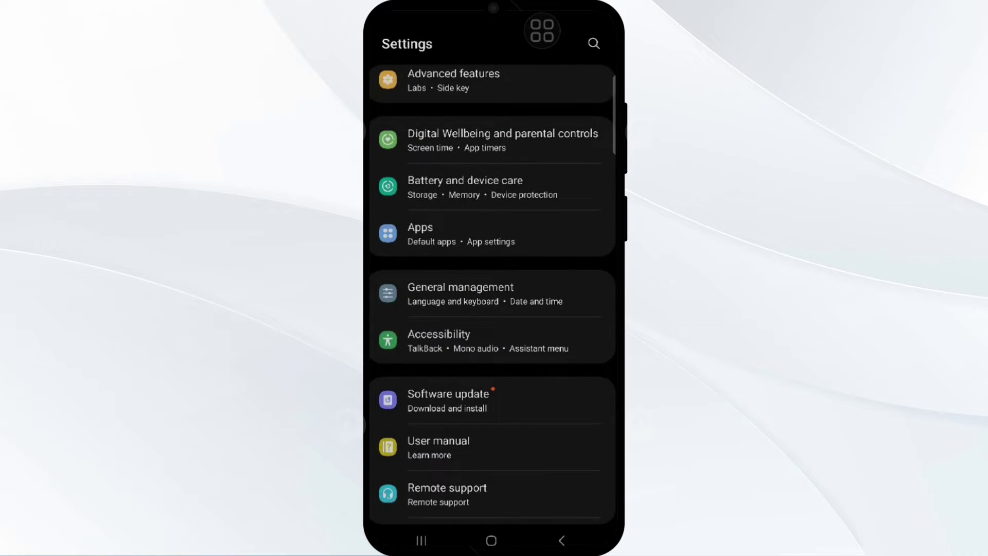
- Search the installed apps for 'pass' and bring up Samsung Pass's App info page
{"action": "left_click", "coordinate": [464, 234]}
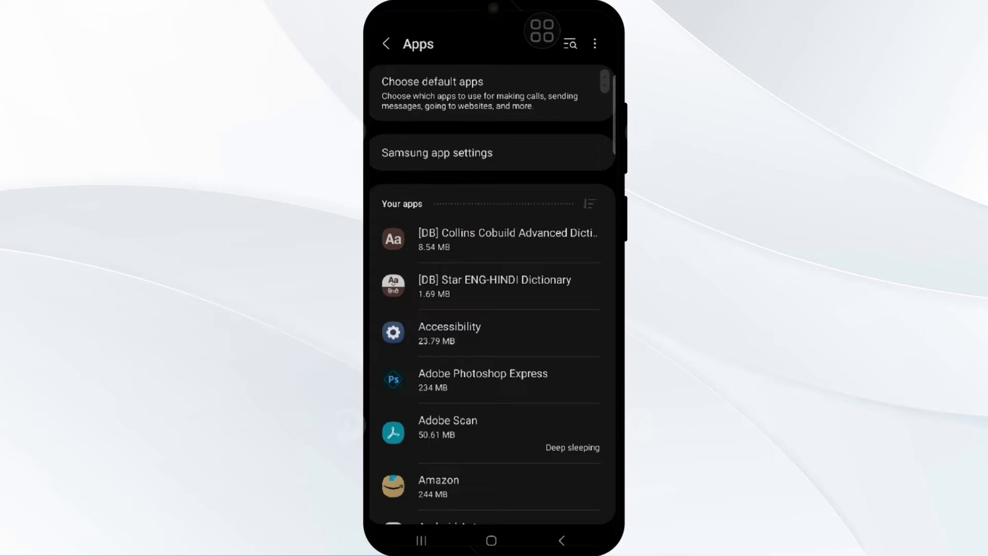
{"action": "left_click", "coordinate": [570, 44]}
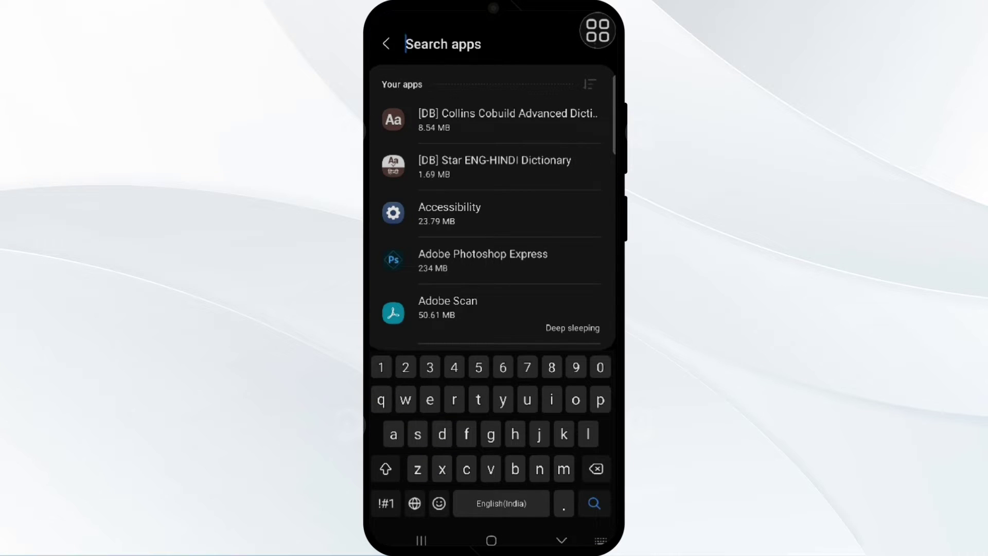
{"action": "type", "text": "pass"}
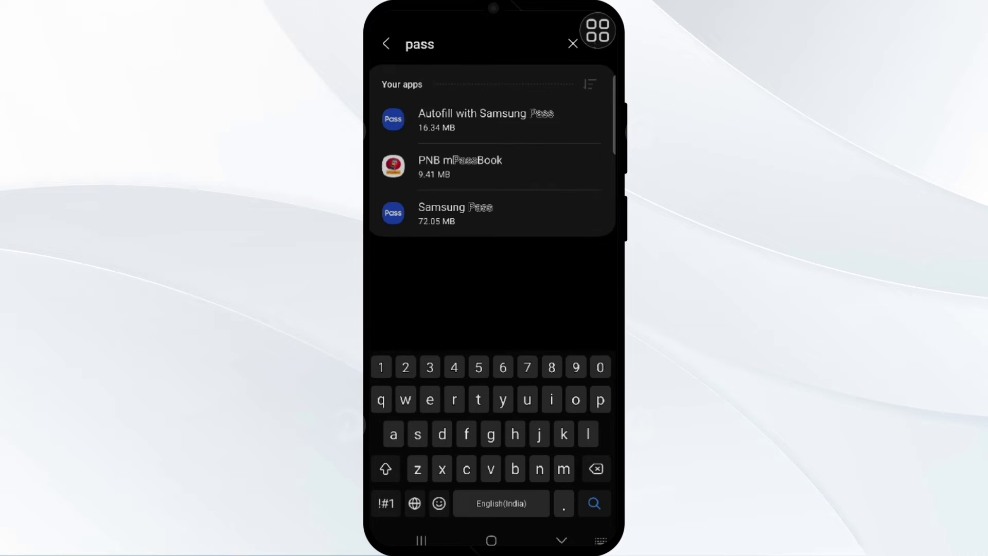
{"action": "left_click", "coordinate": [455, 212]}
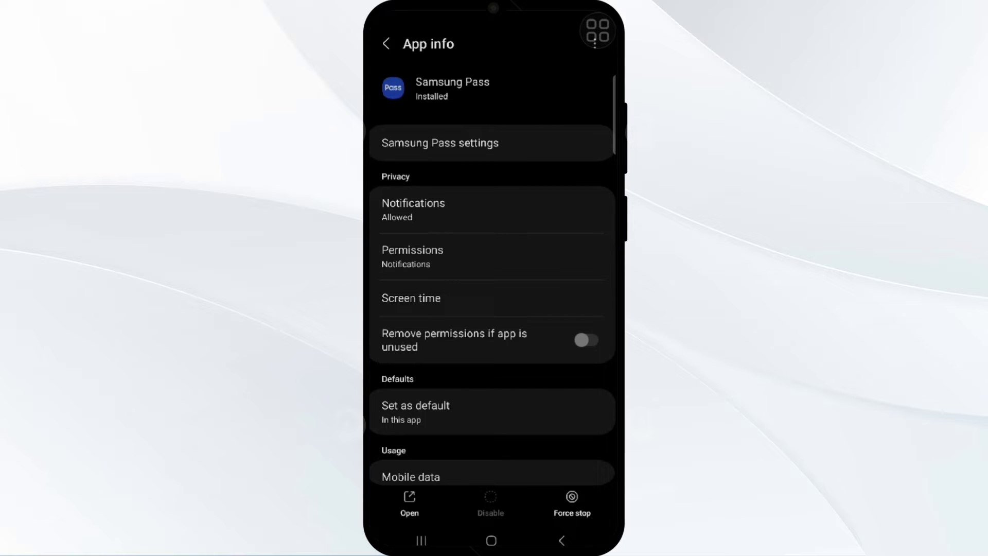
- Force stop Samsung Pass, dismiss the confirmation and back out of Settings to the home screen
{"action": "left_click", "coordinate": [572, 503]}
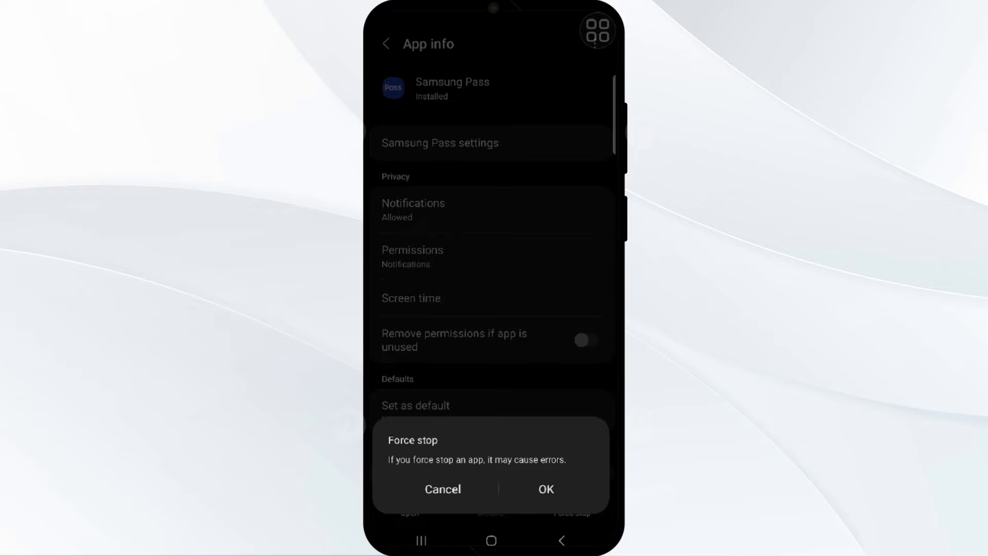
{"action": "left_click", "coordinate": [561, 540]}
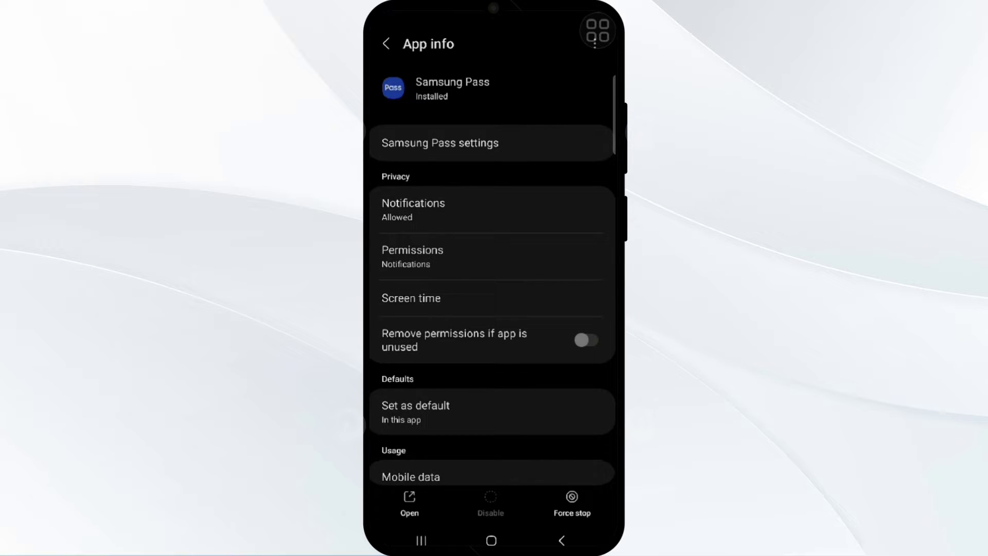
{"action": "left_click", "coordinate": [561, 540]}
{"action": "left_click", "coordinate": [561, 541]}
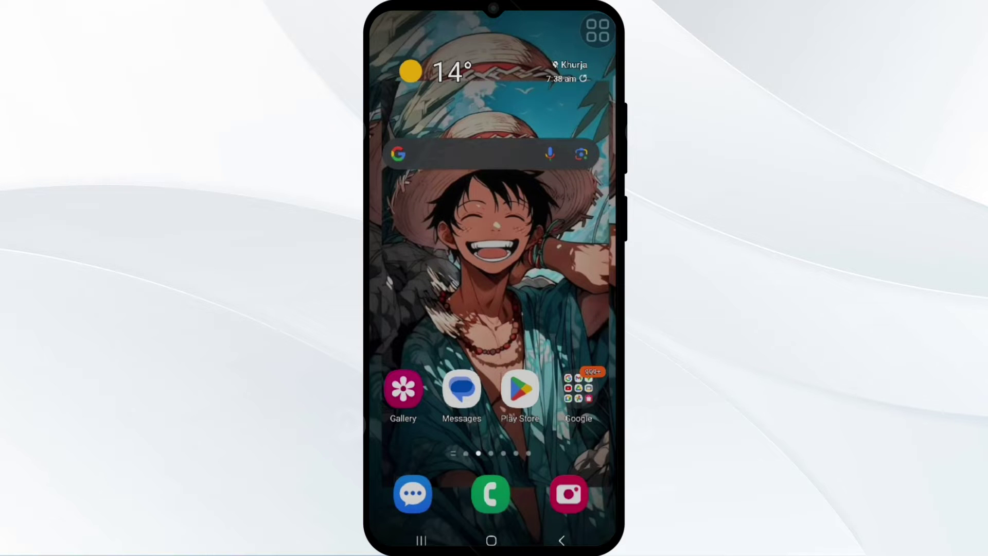
- Toggle mobile data off and on, then Wi-Fi off and on, in quick settings
{"action": "left_click_drag", "start_coordinate": [491, 15], "coordinate": [492, 309]}
{"action": "left_click_drag", "start_coordinate": [491, 93], "coordinate": [491, 387]}
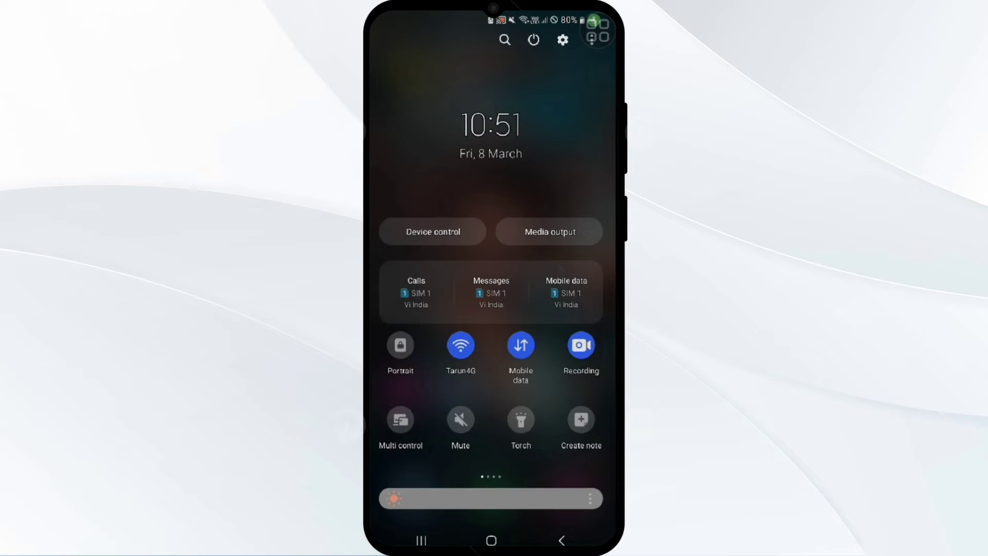
{"action": "left_click", "coordinate": [521, 345]}
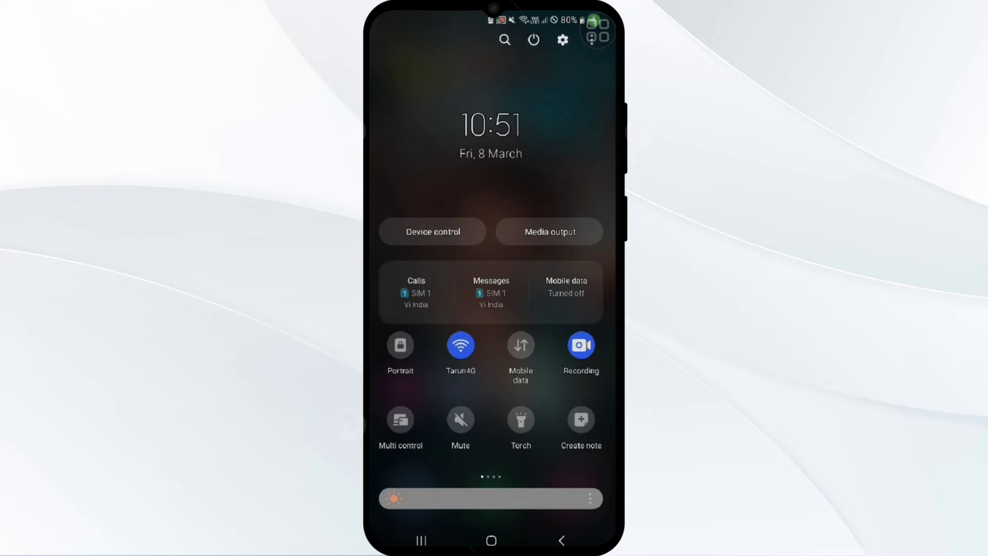
{"action": "left_click", "coordinate": [521, 345]}
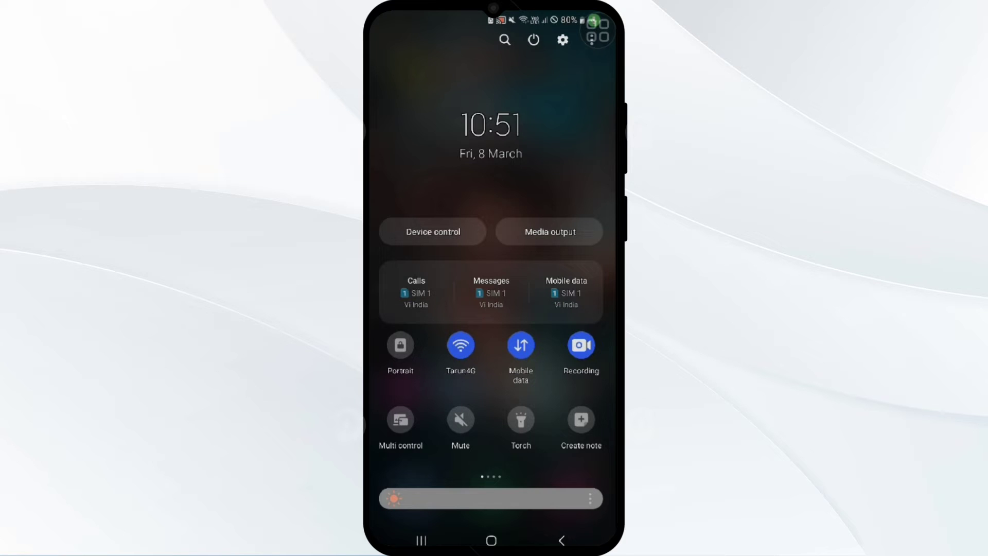
{"action": "left_click", "coordinate": [460, 346]}
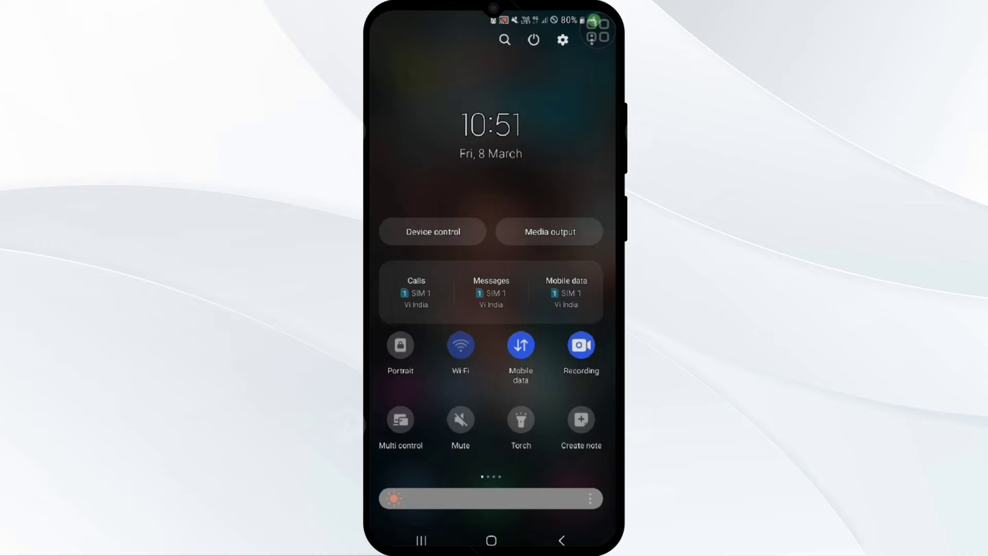
{"action": "left_click", "coordinate": [460, 345]}
- Turn flight mode on from the second quick-settings page, then turn it back off
{"action": "left_click_drag", "start_coordinate": [572, 394], "coordinate": [401, 393]}
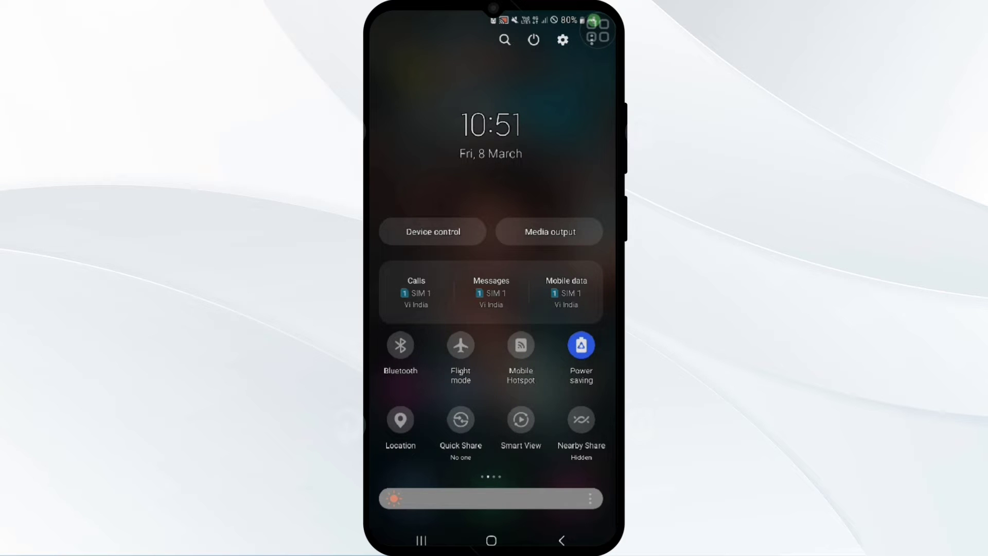
{"action": "left_click", "coordinate": [460, 344]}
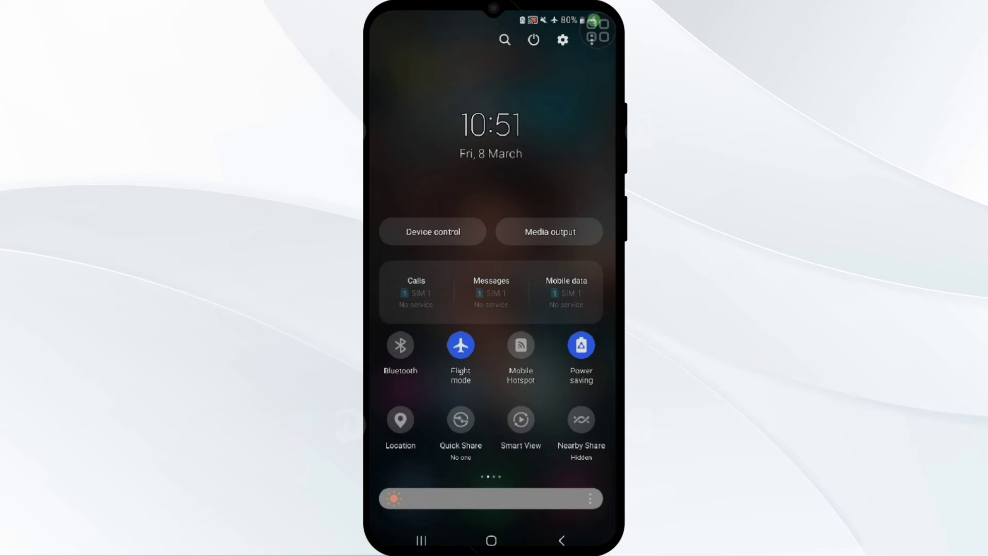
{"action": "left_click_drag", "start_coordinate": [492, 464], "coordinate": [491, 154]}
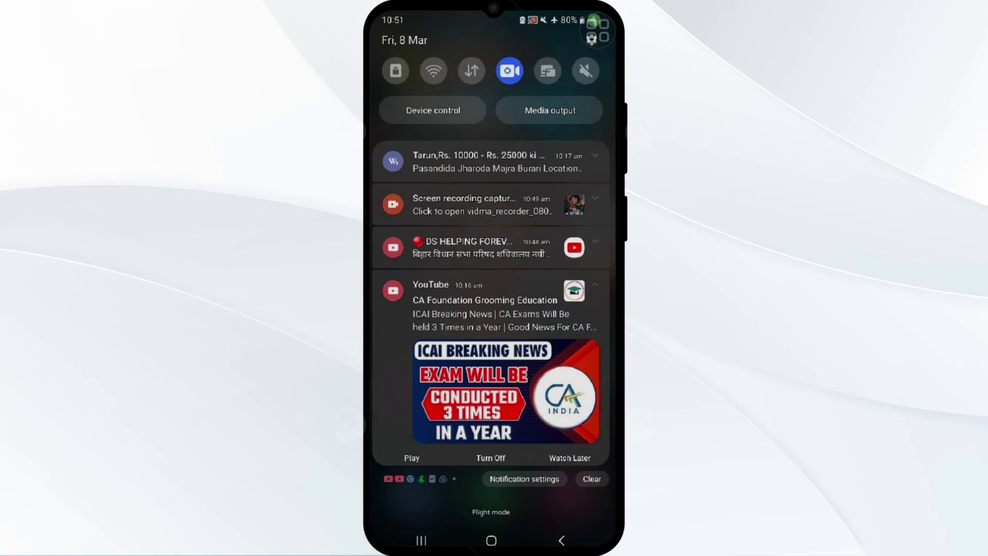
{"action": "left_click_drag", "start_coordinate": [492, 93], "coordinate": [492, 402]}
{"action": "left_click_drag", "start_coordinate": [571, 386], "coordinate": [409, 386]}
{"action": "left_click", "coordinate": [461, 344]}
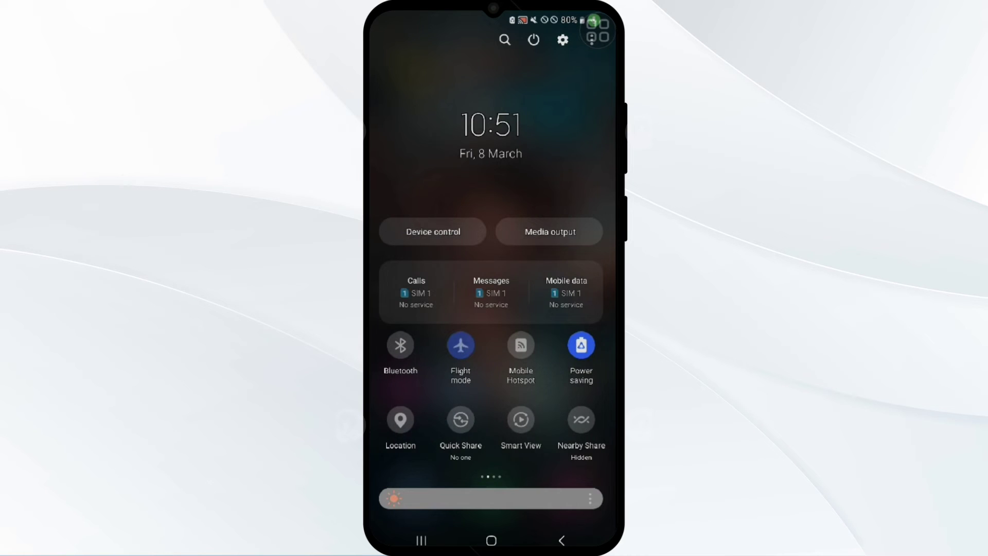
- Collapse and close the notification panel so the home screen shows
{"action": "left_click_drag", "start_coordinate": [491, 463], "coordinate": [491, 154]}
{"action": "left_click_drag", "start_coordinate": [492, 425], "coordinate": [491, 155]}
{"action": "left_click_drag", "start_coordinate": [491, 463], "coordinate": [491, 117]}
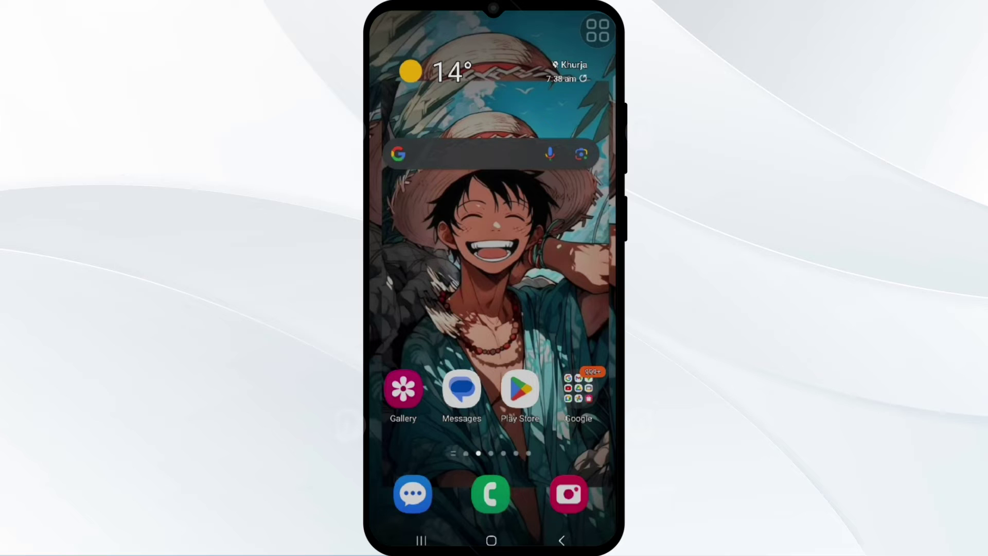
{"action": "scroll", "coordinate": [493, 275], "scroll_direction": "down", "scroll_amount": 3}
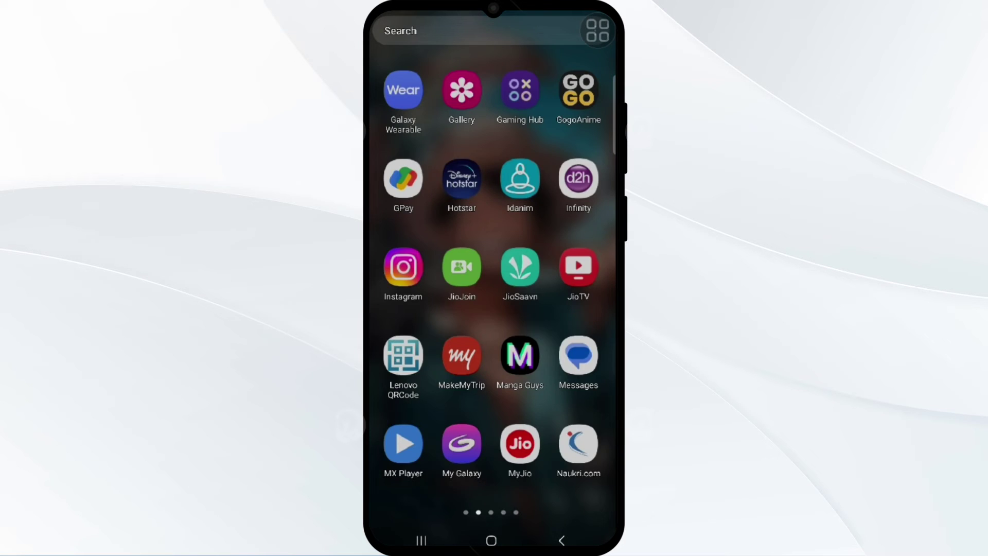
- Launch Galaxy Store from the app drawer and search it for Samsung Pass
{"action": "left_click_drag", "start_coordinate": [417, 309], "coordinate": [587, 309]}
{"action": "left_click", "coordinate": [578, 447]}
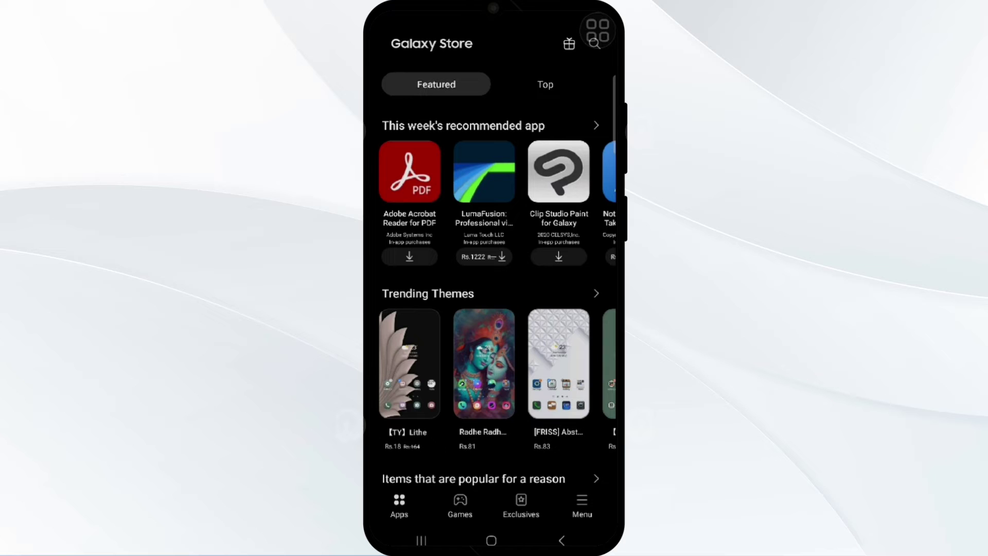
{"action": "left_click", "coordinate": [593, 43]}
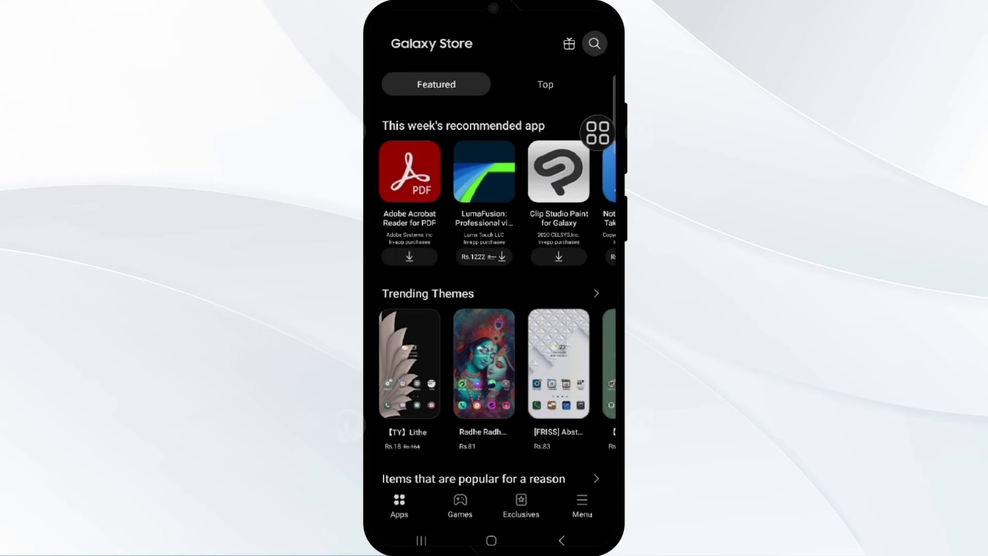
{"action": "type", "text": "p"}
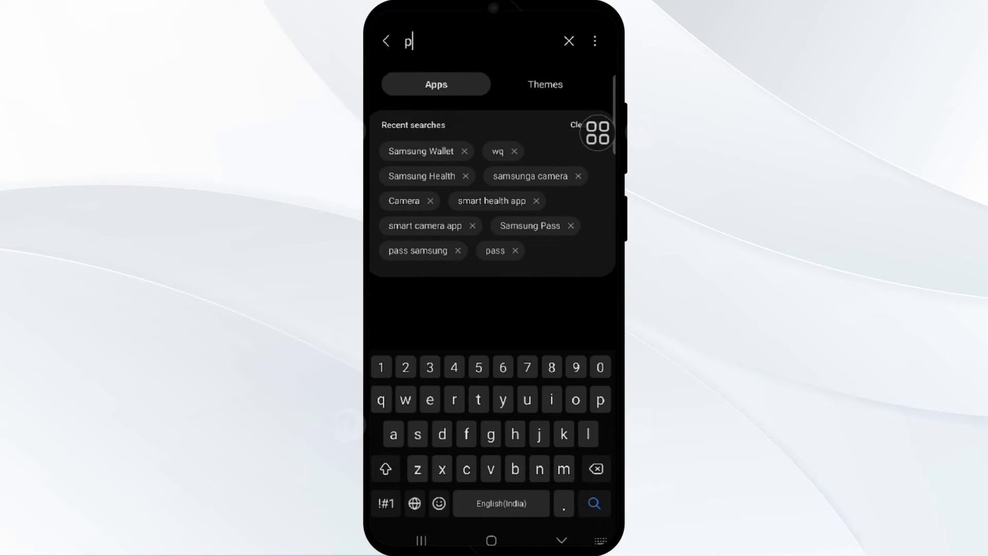
{"action": "type", "text": "ass"}
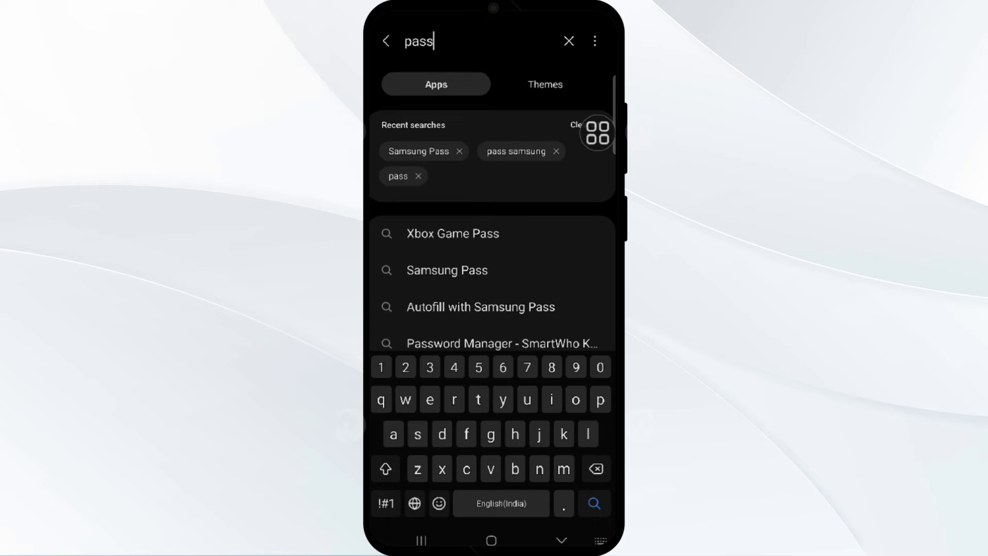
{"action": "left_click", "coordinate": [447, 270]}
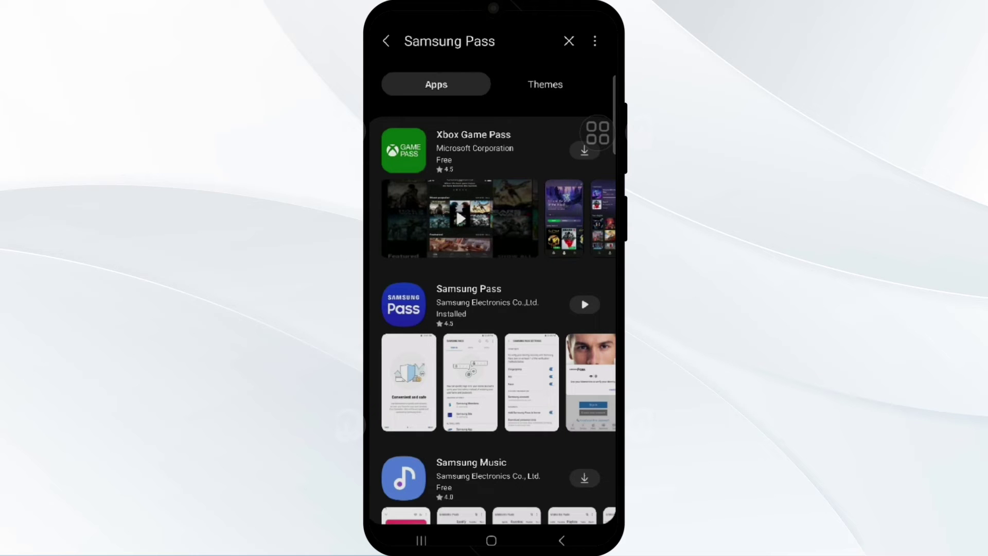
- View Samsung Pass's store page showing it installed, then leave the store for the home screen
{"action": "left_click", "coordinate": [468, 301]}
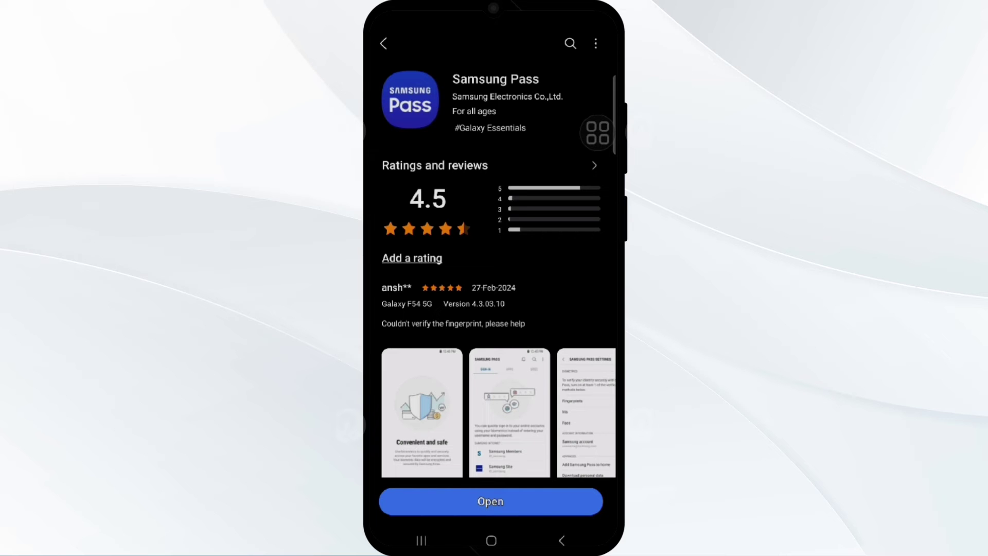
{"action": "left_click", "coordinate": [561, 541]}
{"action": "left_click", "coordinate": [491, 541]}
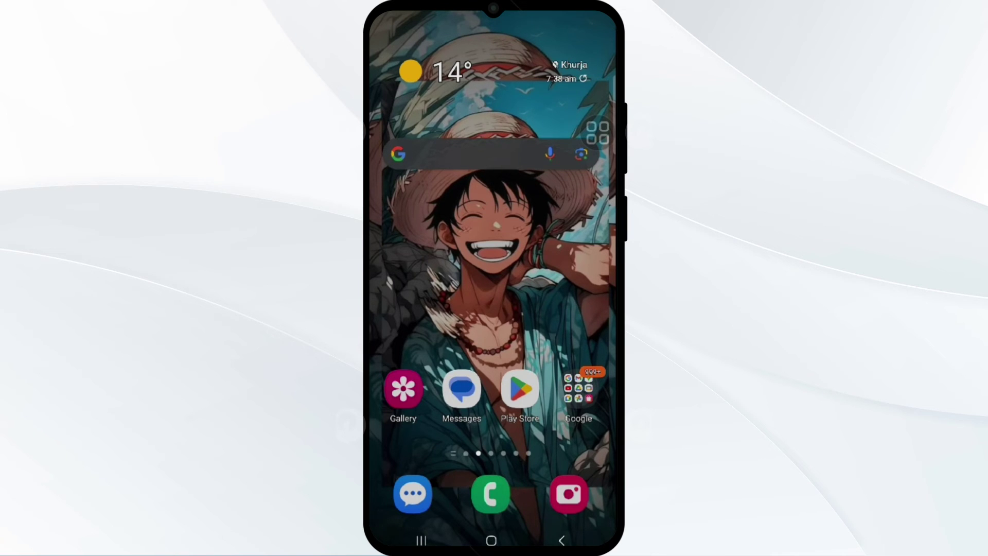
- Go into device Settings from the shade and reach the Apps list
{"action": "left_click_drag", "start_coordinate": [490, 16], "coordinate": [491, 347]}
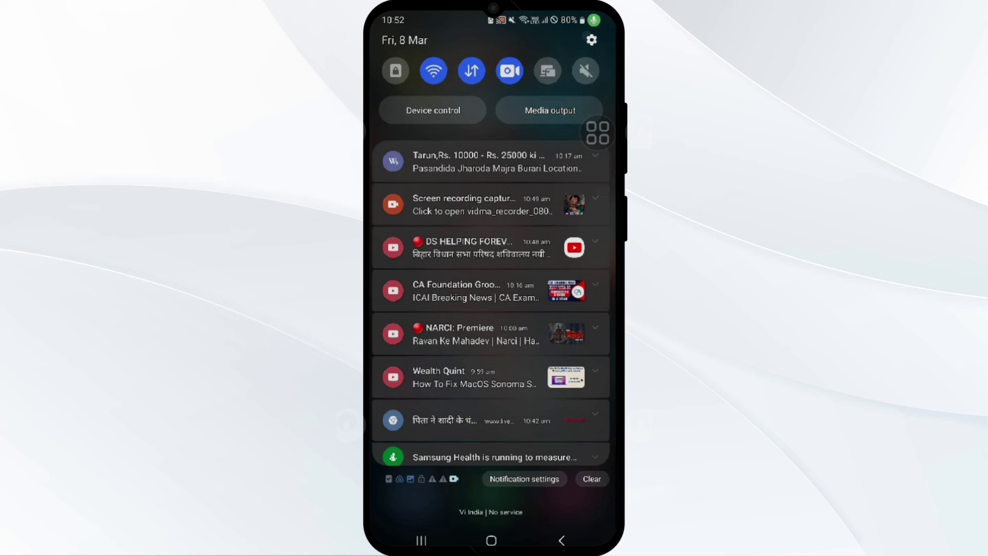
{"action": "left_click", "coordinate": [592, 40]}
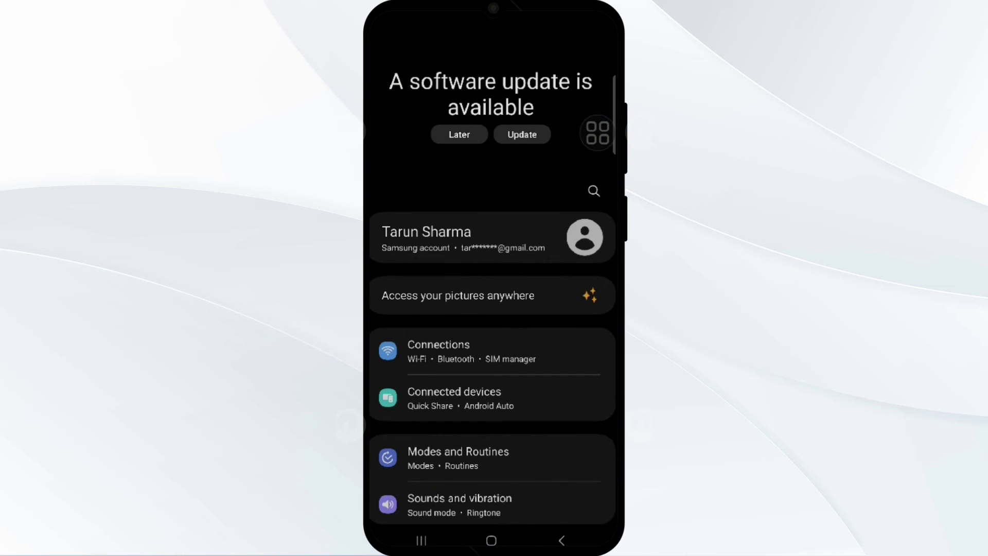
{"action": "scroll", "coordinate": [492, 309], "scroll_direction": "down", "scroll_amount": 5}
{"action": "scroll", "coordinate": [492, 309], "scroll_direction": "down", "scroll_amount": 5}
{"action": "scroll", "coordinate": [492, 310], "scroll_direction": "down", "scroll_amount": 2}
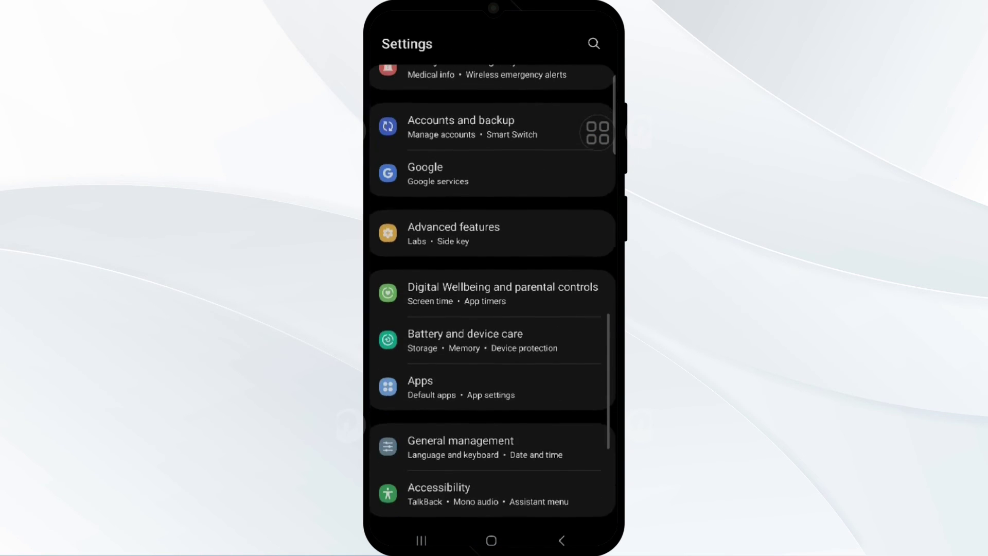
{"action": "scroll", "coordinate": [492, 309], "scroll_direction": "down", "scroll_amount": 2}
{"action": "left_click", "coordinate": [448, 261]}
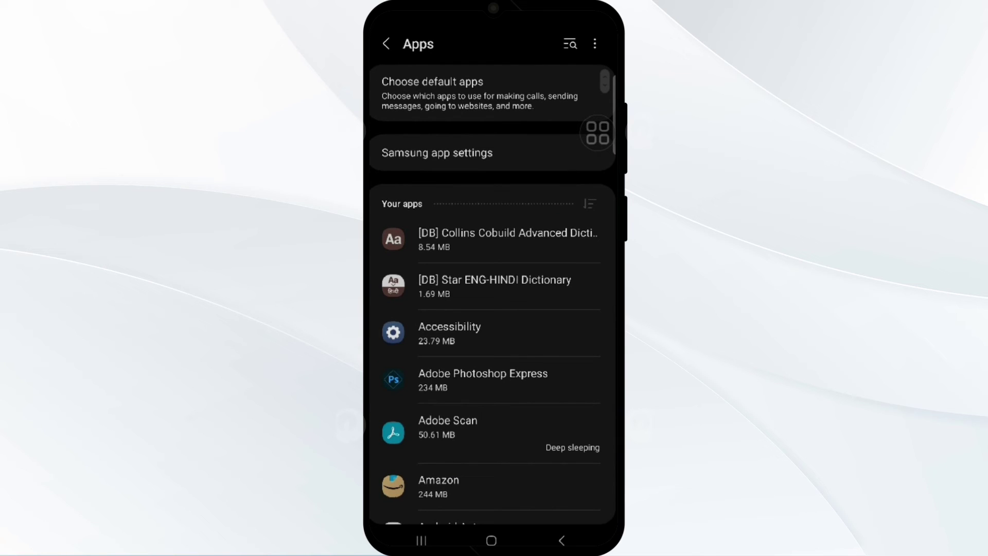
- Search for 'pass', bring up Samsung Pass's app info and its storage details
{"action": "left_click", "coordinate": [570, 44]}
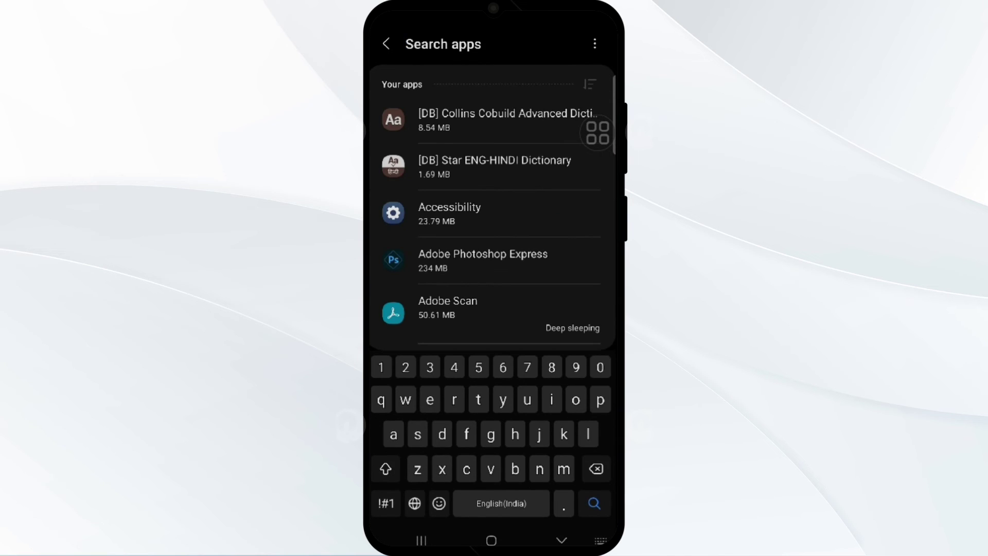
{"action": "type", "text": "pass"}
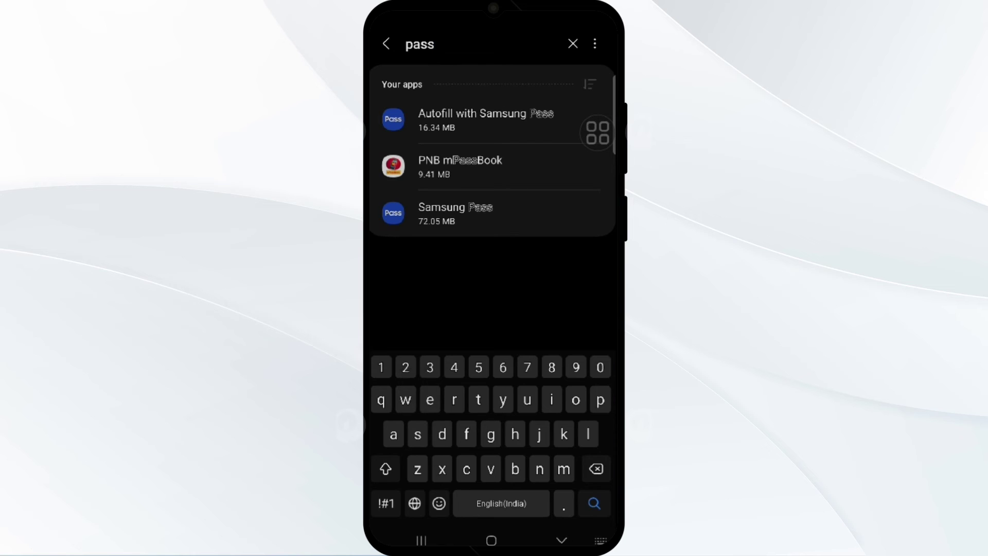
{"action": "left_click", "coordinate": [455, 213]}
{"action": "scroll", "coordinate": [493, 293], "scroll_direction": "down", "scroll_amount": 10}
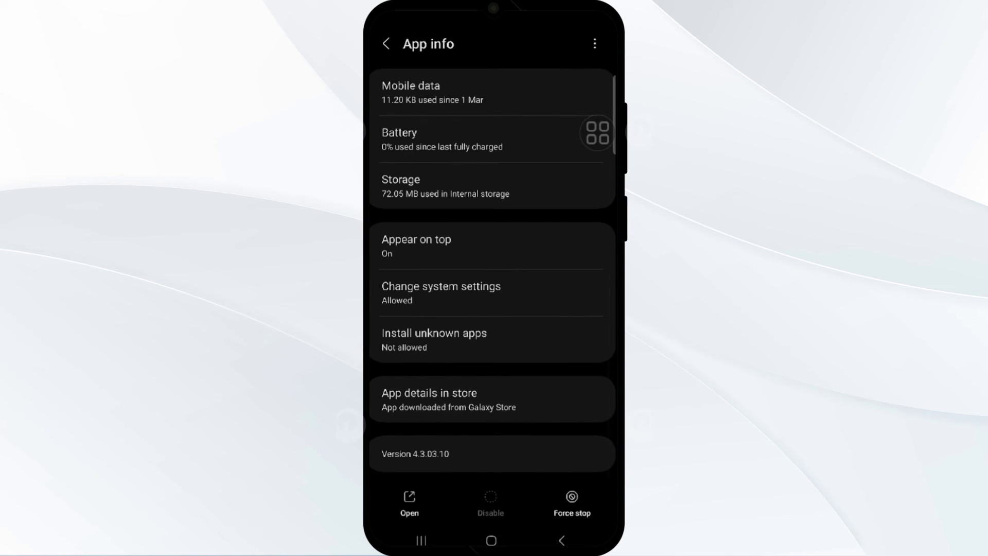
{"action": "left_click", "coordinate": [446, 186]}
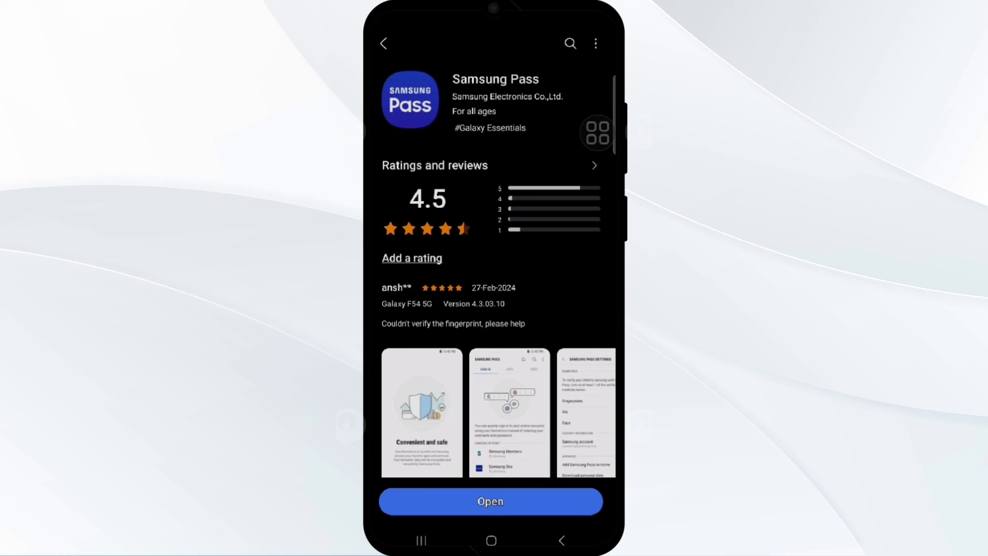
- Leave the Samsung Pass Galaxy Store page for the home screen
{"action": "left_click", "coordinate": [491, 540]}
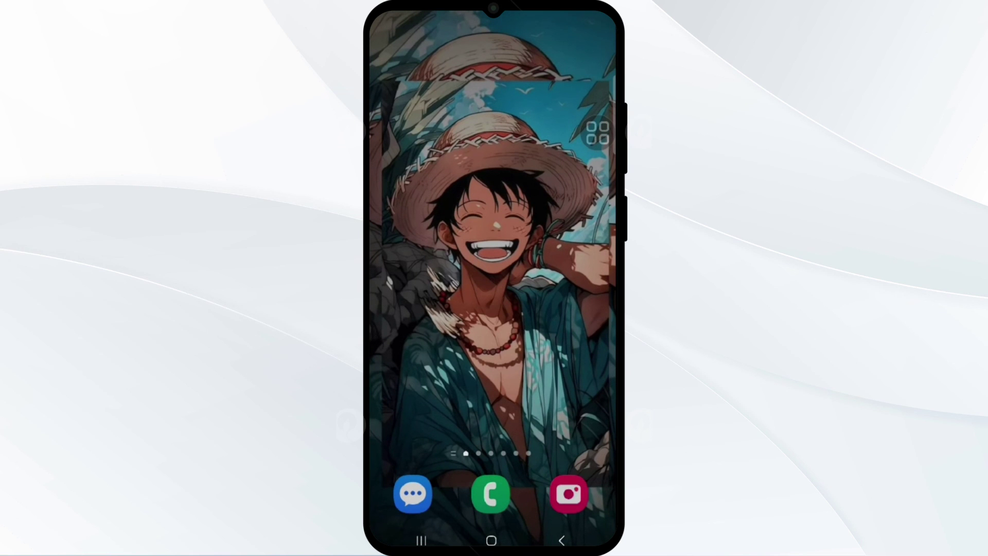